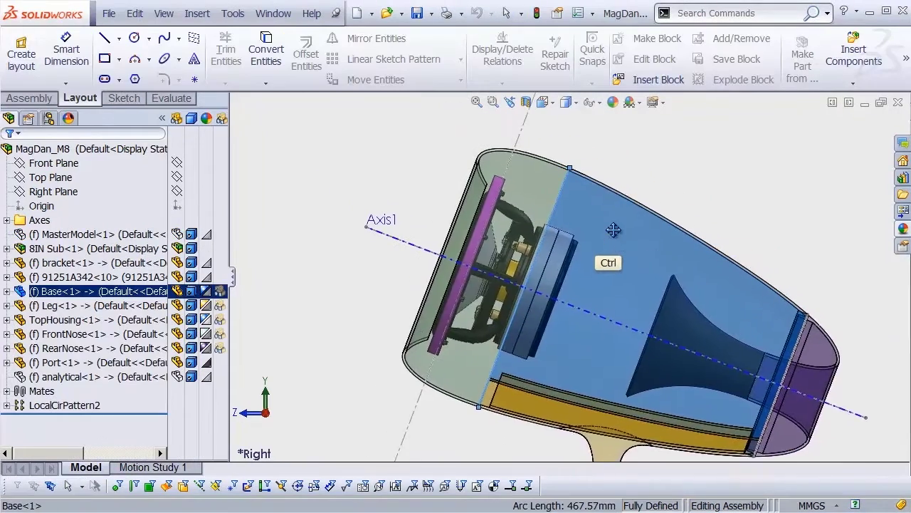
pyautogui.moveTo(600, 225)
pyautogui.keyDown('shift'); pyautogui.mouseDown(button='middle')
pyautogui.moveTo(605, 214)
pyautogui.moveTo(592, 212)
pyautogui.mouseUp(button='middle'); pyautogui.keyUp('shift')
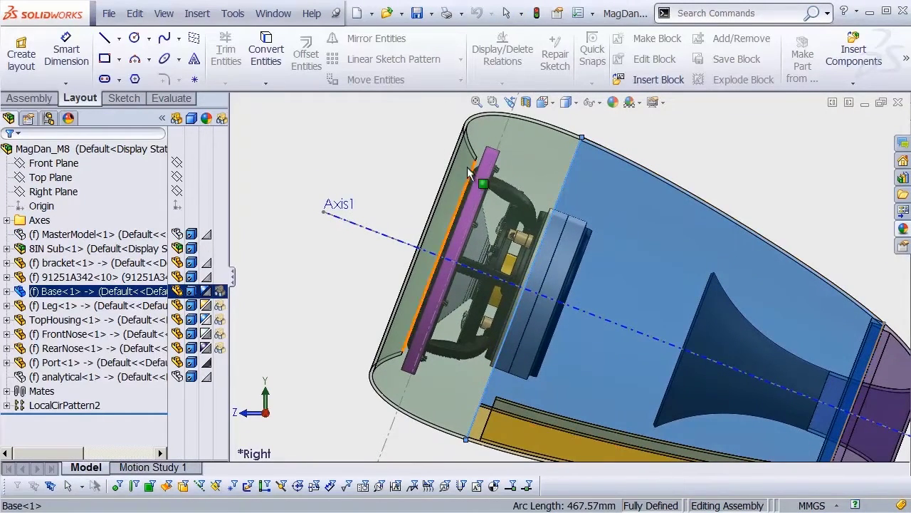
pyautogui.click(489, 172)
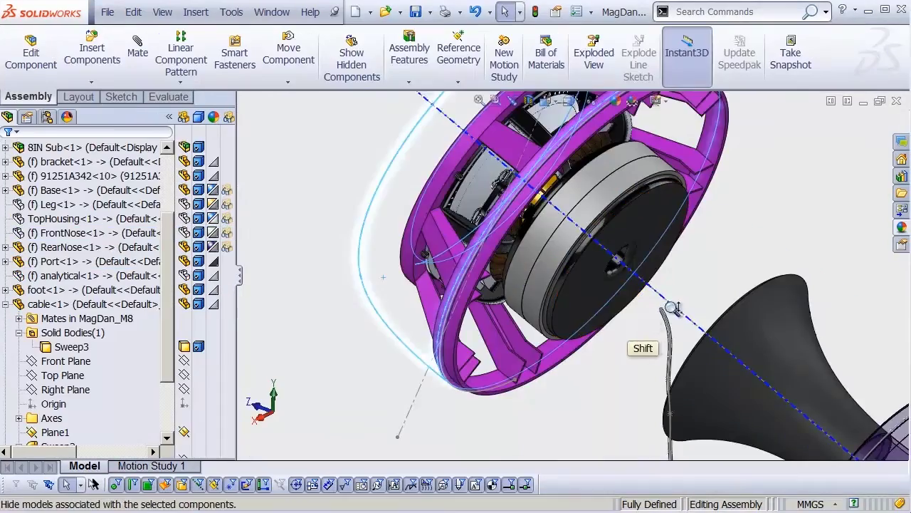
pyautogui.keyDown('shift'); pyautogui.moveTo(622, 325); pyautogui.dragTo(569, 392, button='middle'); pyautogui.keyUp('shift')
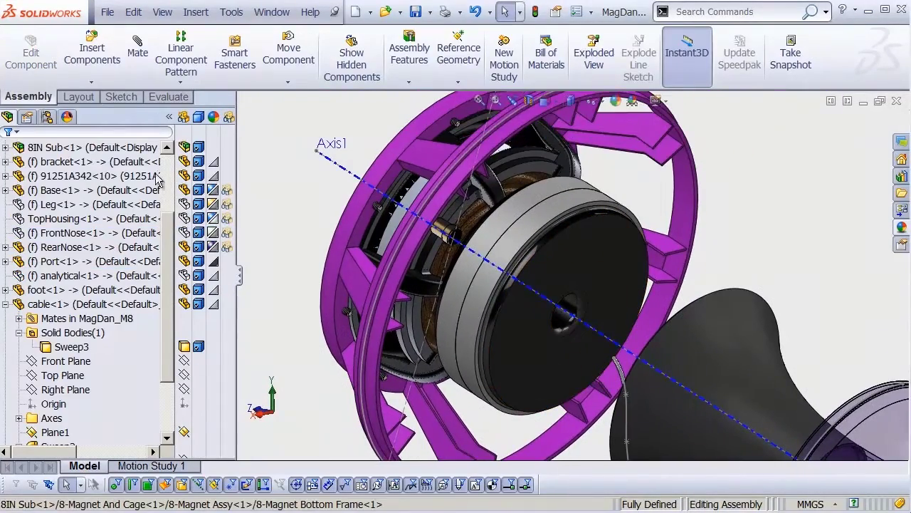
pyautogui.scroll(3, 168, 235)
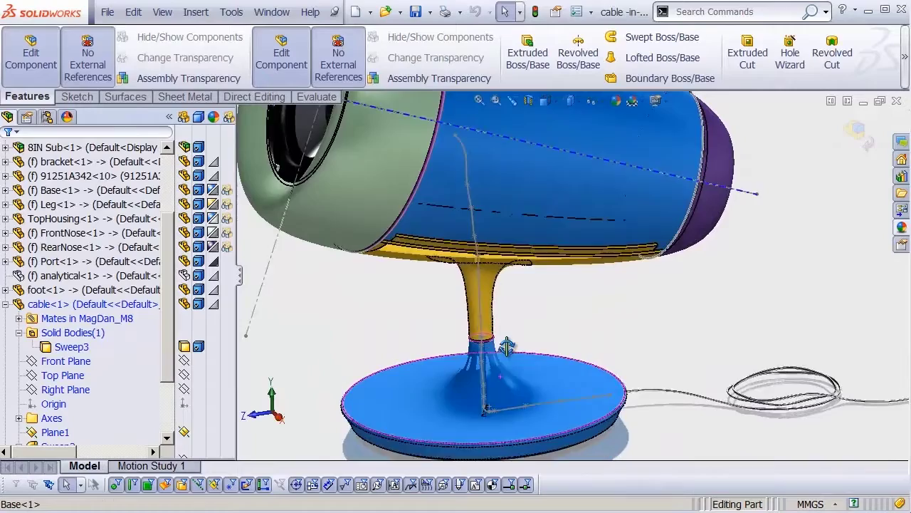
pyautogui.moveTo(498, 385); pyautogui.dragTo(480, 205, button='middle')
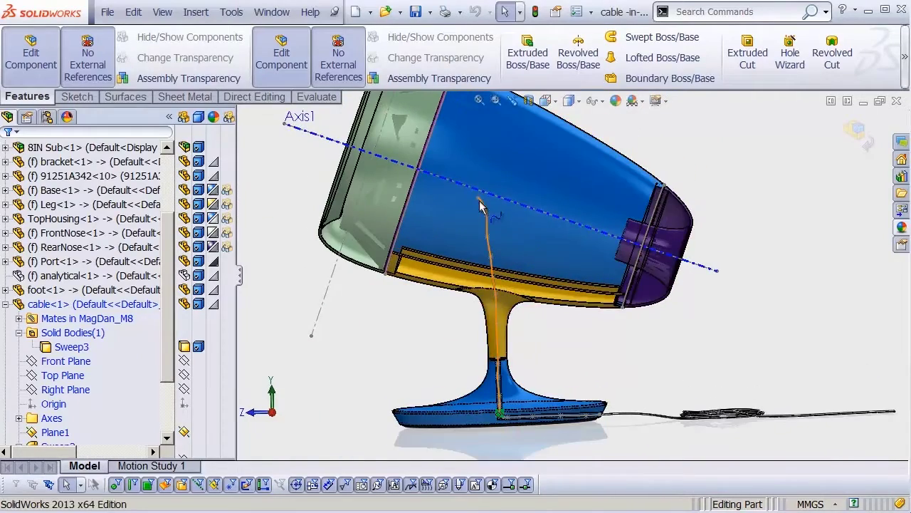
pyautogui.moveTo(498, 238); pyautogui.dragTo(507, 339, button='middle')
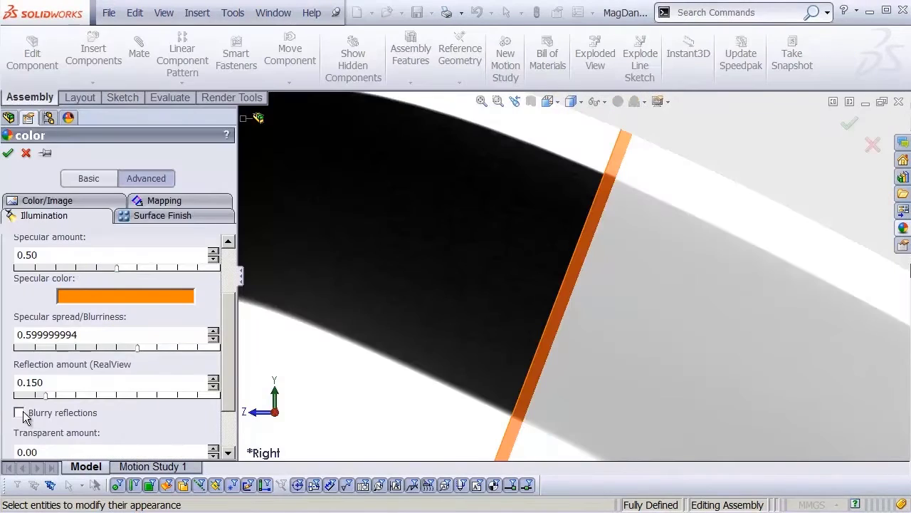
# - Turn on blurry reflections for the bracket's orange appearance and accept the appearance settings
pyautogui.click(19, 413)
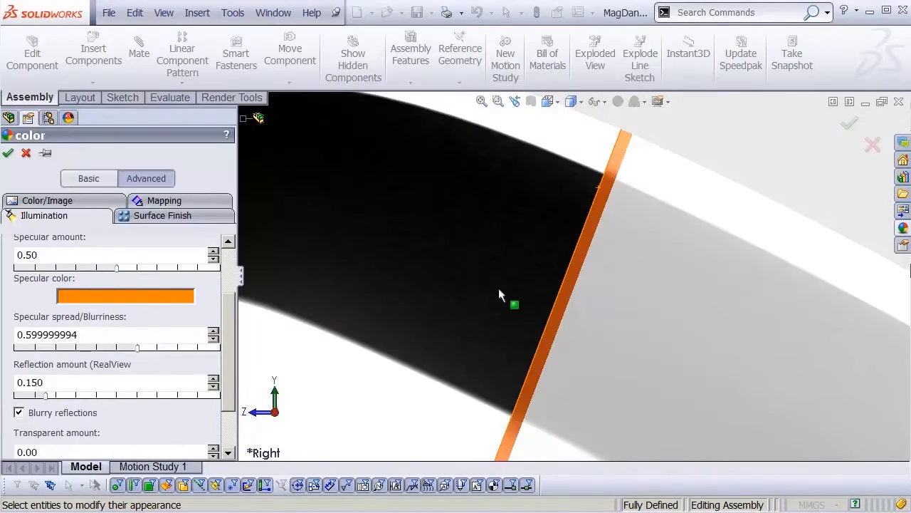
pyautogui.scroll(-5, 437, 375)
pyautogui.scroll(-3, 498, 262)
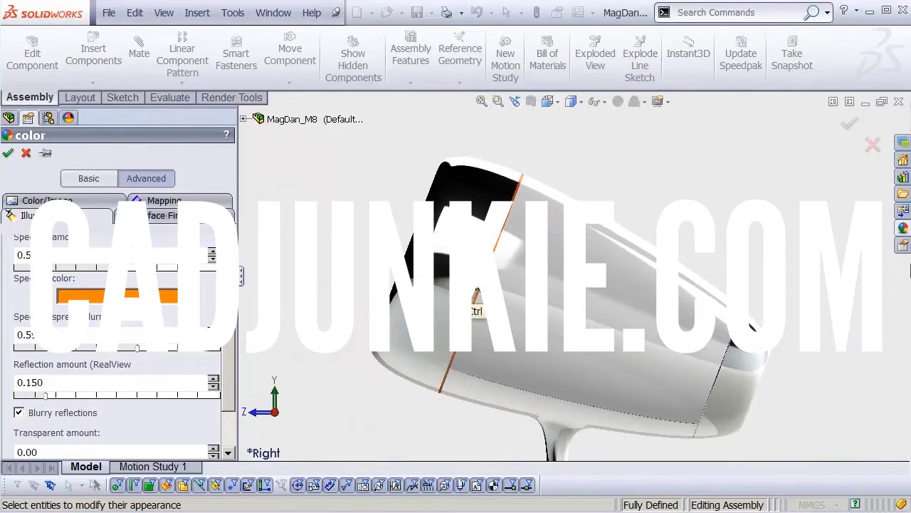
pyautogui.click(8, 154)
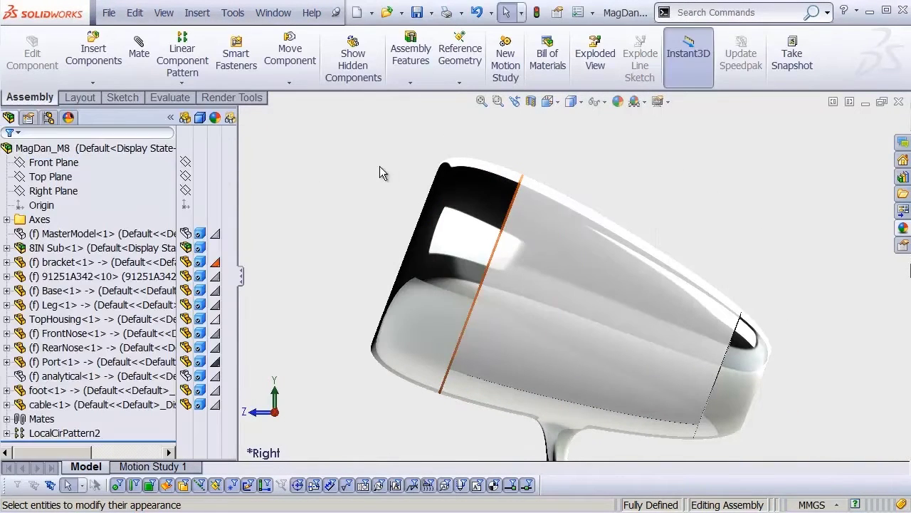
pyautogui.keyDown('shift'); pyautogui.moveTo(449, 203); pyautogui.dragTo(449, 249, button='middle'); pyautogui.keyUp('shift')
pyautogui.keyDown('ctrl'); pyautogui.moveTo(467, 262); pyautogui.dragTo(426, 212, button='middle'); pyautogui.keyUp('ctrl')
pyautogui.keyDown('shift'); pyautogui.moveTo(449, 249); pyautogui.dragTo(448, 212, button='middle'); pyautogui.keyUp('shift')
pyautogui.keyDown('ctrl'); pyautogui.moveTo(434, 213); pyautogui.dragTo(466, 224, button='middle'); pyautogui.keyUp('ctrl')
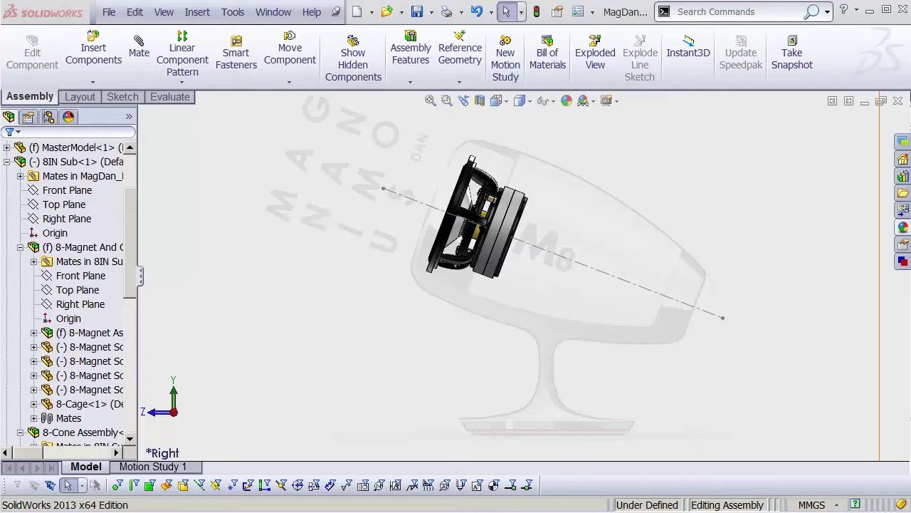
# - Collapse the expanded feature tree and open the MasterModel part from the assembly
pyautogui.scroll(-2, 523, 277)
pyautogui.keyDown('ctrl'); pyautogui.moveTo(523, 277); pyautogui.dragTo(496, 298, button='middle'); pyautogui.keyUp('ctrl')
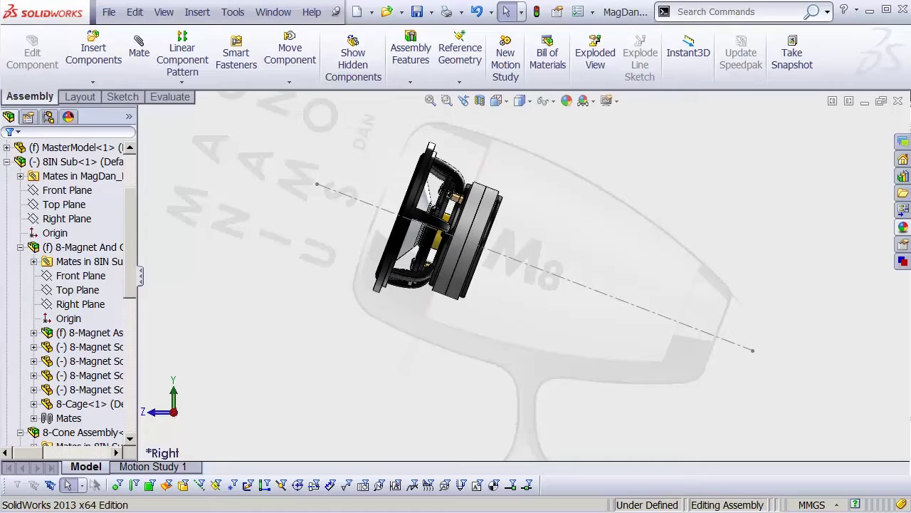
pyautogui.scroll(2, 68, 292)
pyautogui.hotkey('shift', 'c')
pyautogui.click(59, 234)
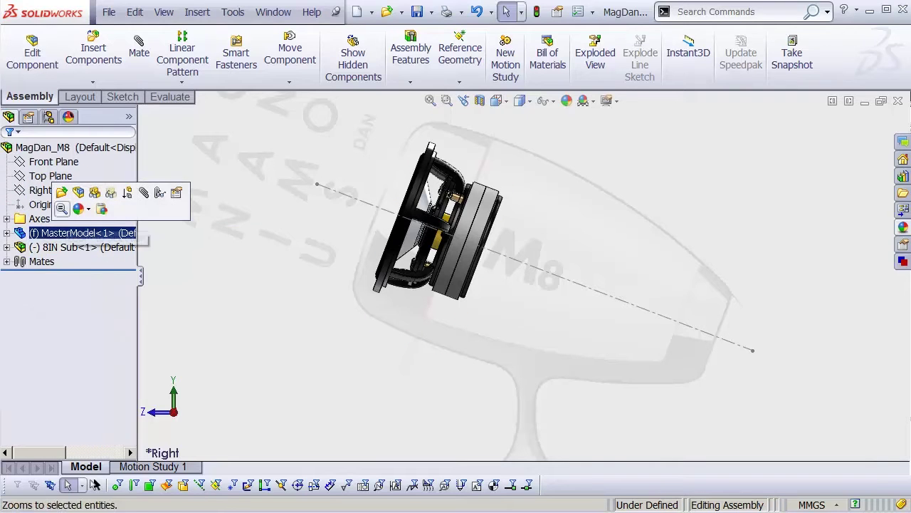
pyautogui.click(61, 191)
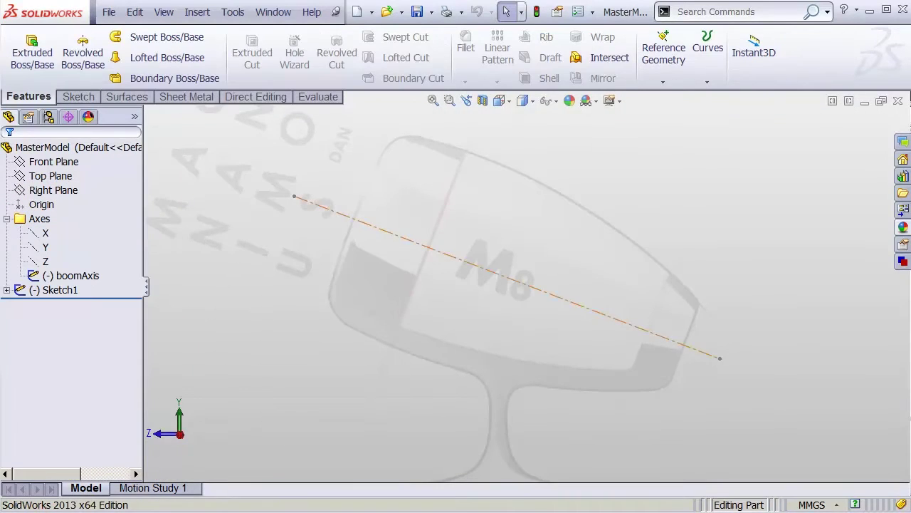
# - Start a new sketch on the Right Plane and view it square-on over the background speaker image
pyautogui.keyDown('shift'); pyautogui.moveTo(584, 318); pyautogui.dragTo(596, 335, button='middle'); pyautogui.keyUp('shift')
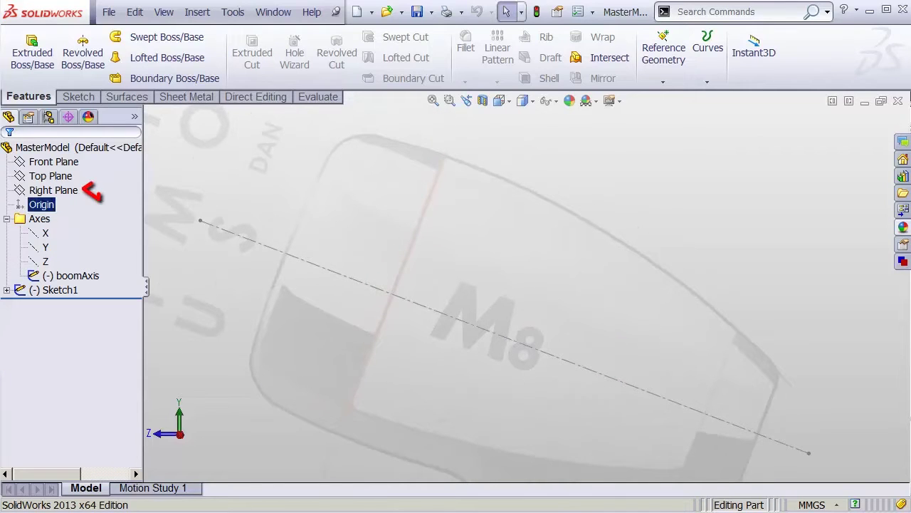
pyautogui.click(49, 190)
pyautogui.click(50, 169)
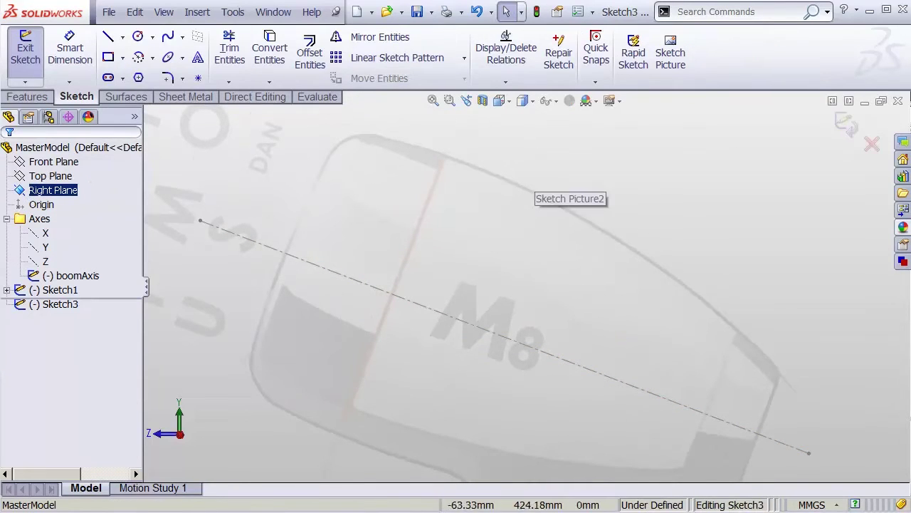
pyautogui.hotkey('ctrl', '8')
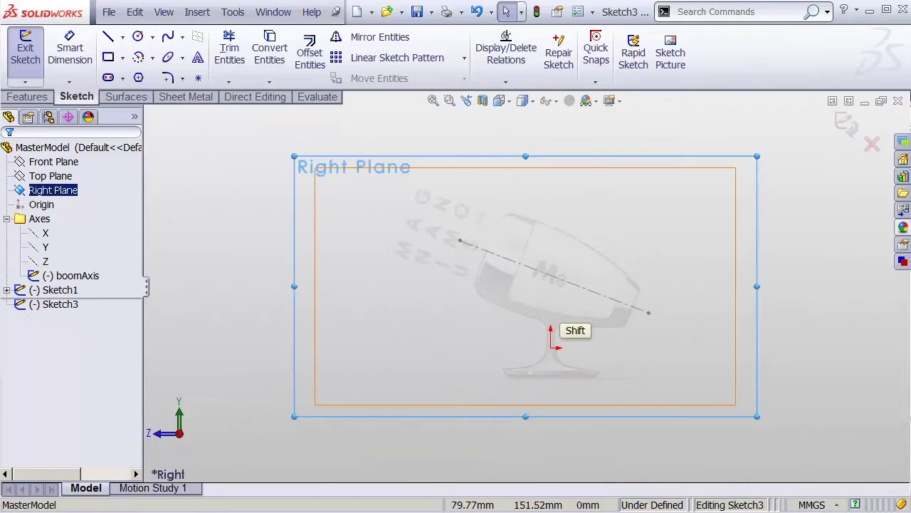
pyautogui.keyDown('shift'); pyautogui.moveTo(577, 307); pyautogui.dragTo(676, 205, button='middle'); pyautogui.keyUp('shift')
pyautogui.moveTo(692, 203)
pyautogui.keyDown('ctrl'); pyautogui.mouseDown(button='middle')
pyautogui.moveTo(595, 293)
pyautogui.moveTo(596, 275)
pyautogui.mouseUp(button='middle'); pyautogui.keyUp('ctrl')
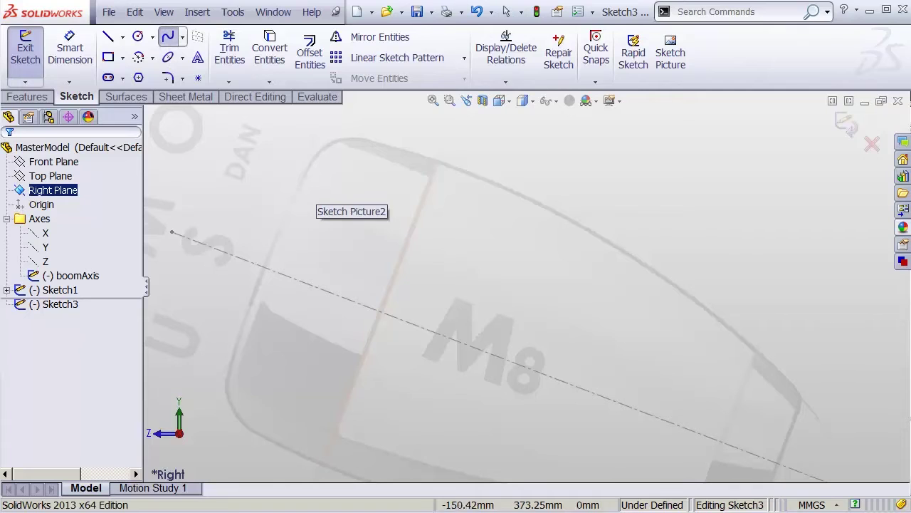
# - Sketch a ten-point spline over the housing's upper outline, around the rear tip and back inside the body, then shift two inner points
pyautogui.click(319, 179)
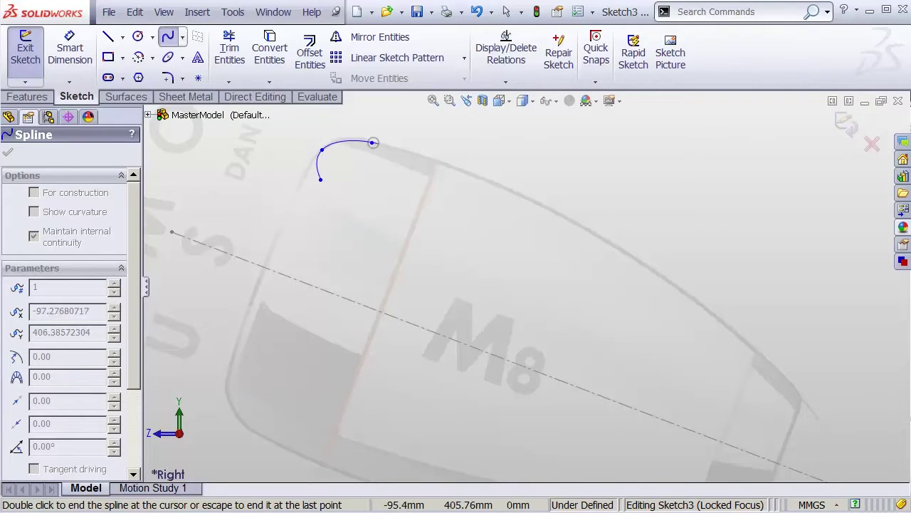
pyautogui.click(372, 142)
pyautogui.click(625, 250)
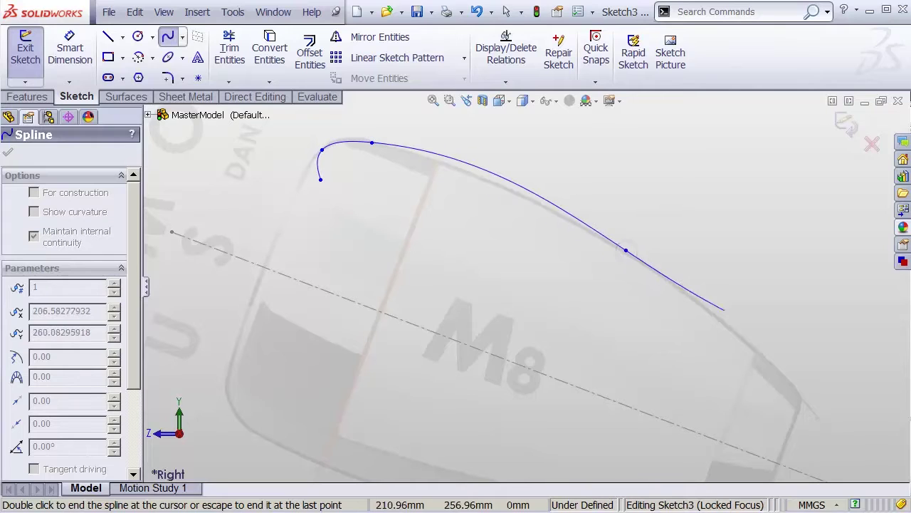
pyautogui.click(786, 377)
pyautogui.click(802, 410)
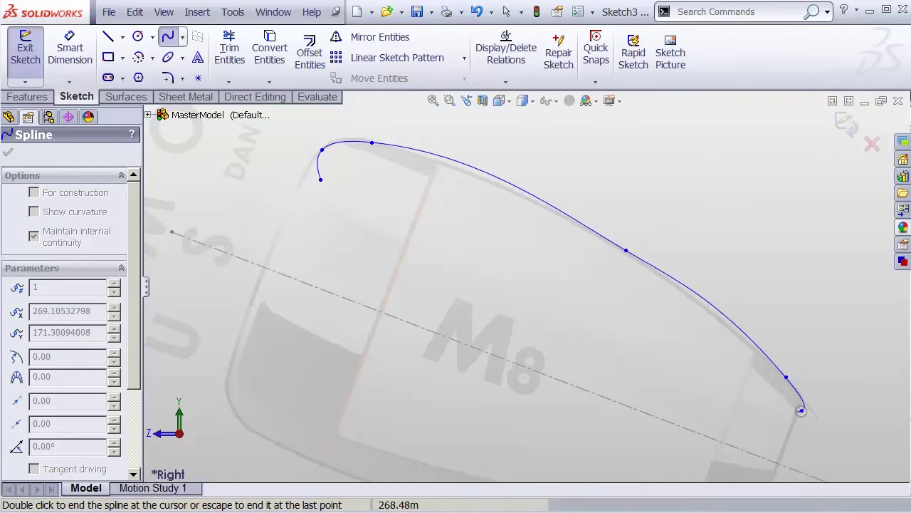
pyautogui.click(777, 417)
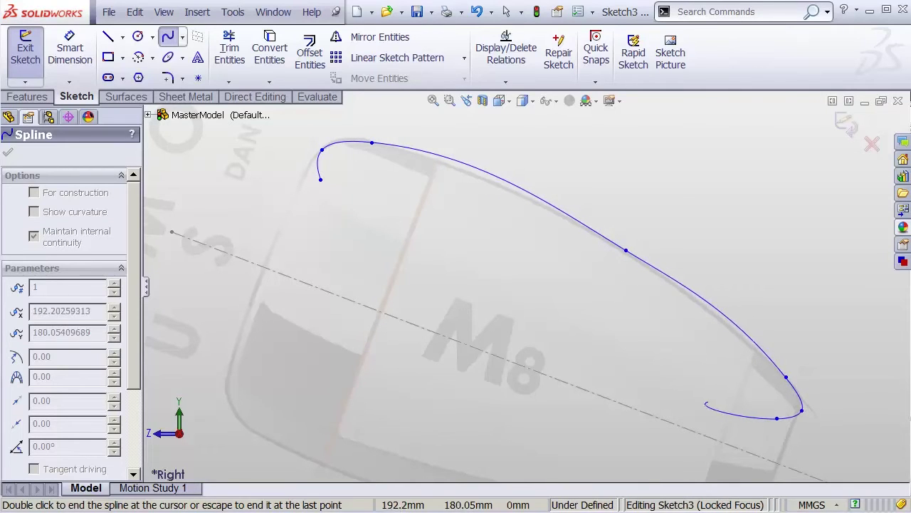
pyautogui.click(682, 388)
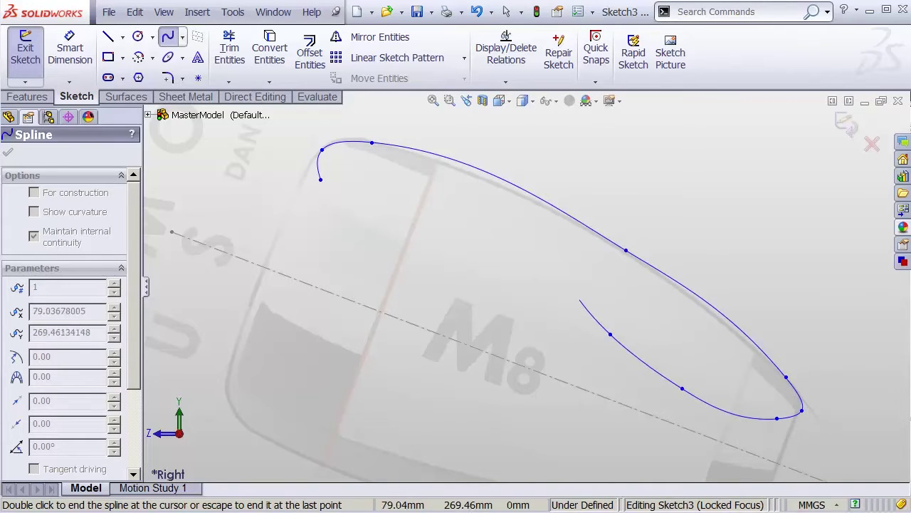
pyautogui.doubleClick(577, 296)
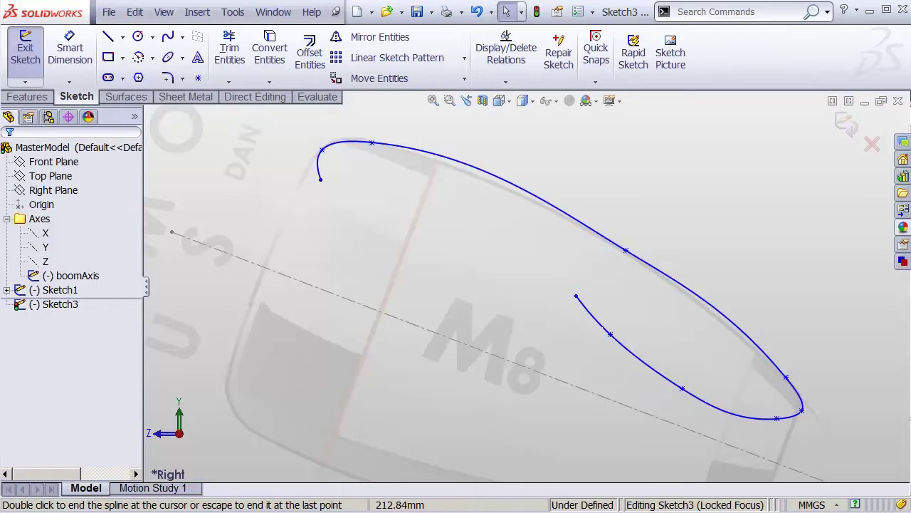
pyautogui.moveTo(610, 333); pyautogui.dragTo(694, 397)
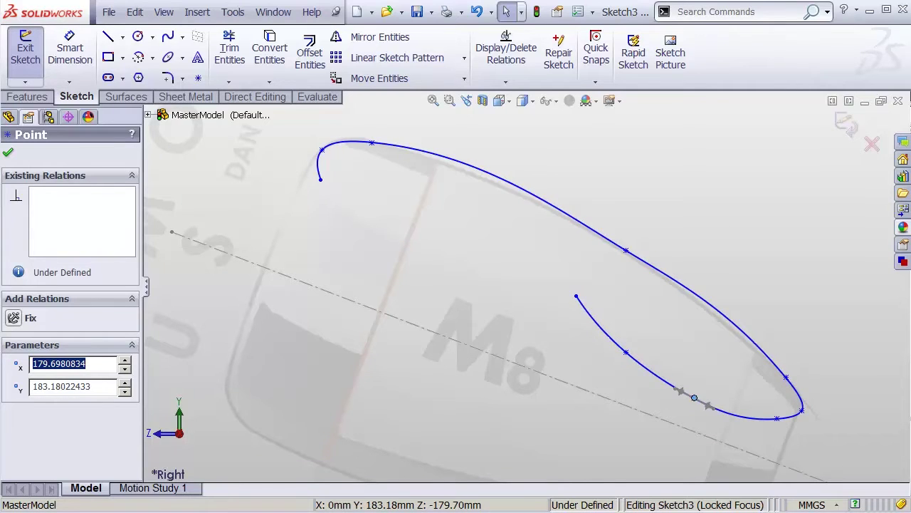
pyautogui.click(457, 191)
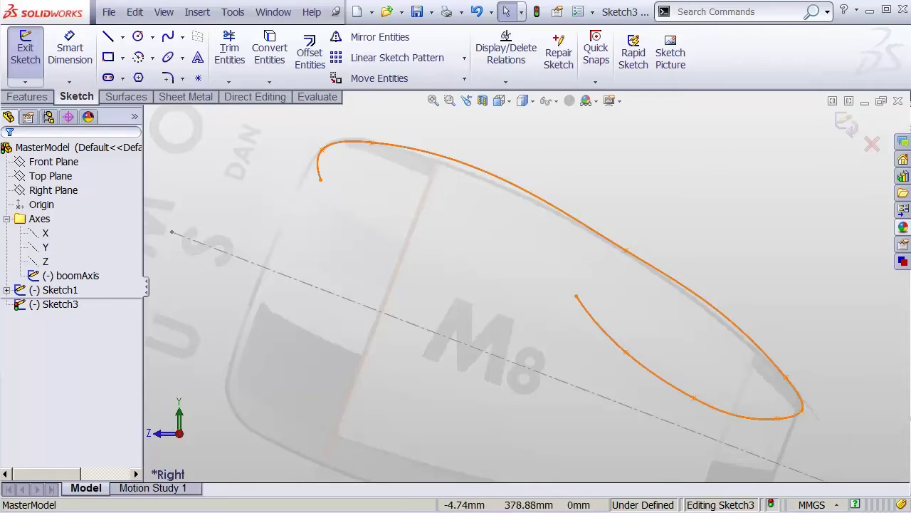
# - Show curvature combs on the spline with a scale of 5 and a density of 291
pyautogui.rightClick(475, 168)
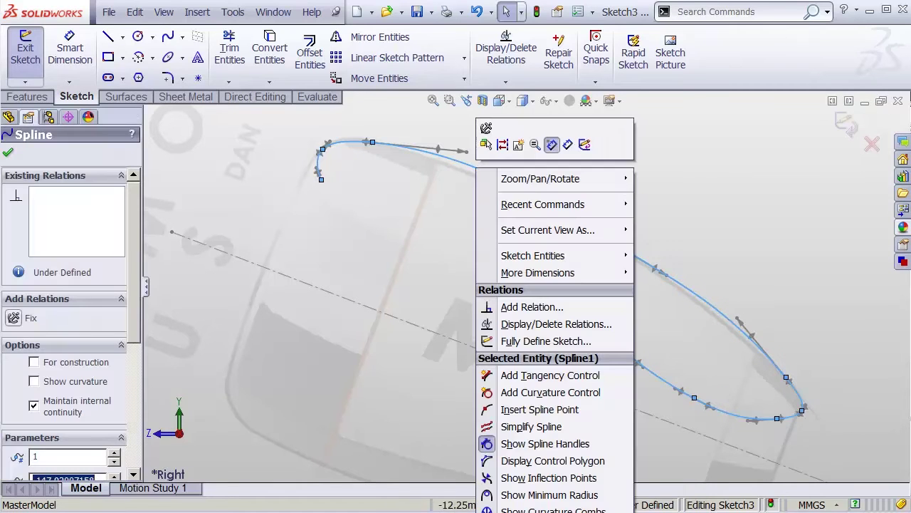
pyautogui.click(553, 510)
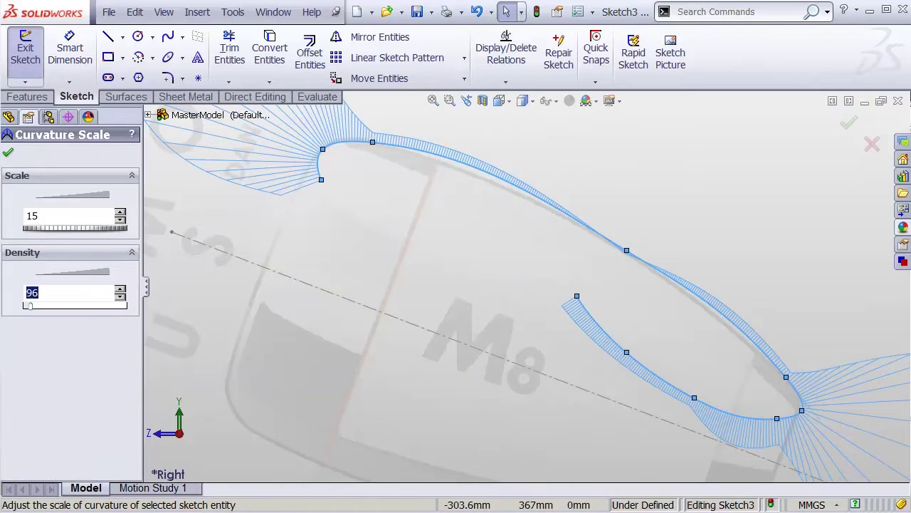
pyautogui.keyDown('shift'); pyautogui.moveTo(406, 245); pyautogui.dragTo(364, 267, button='middle'); pyautogui.keyUp('shift')
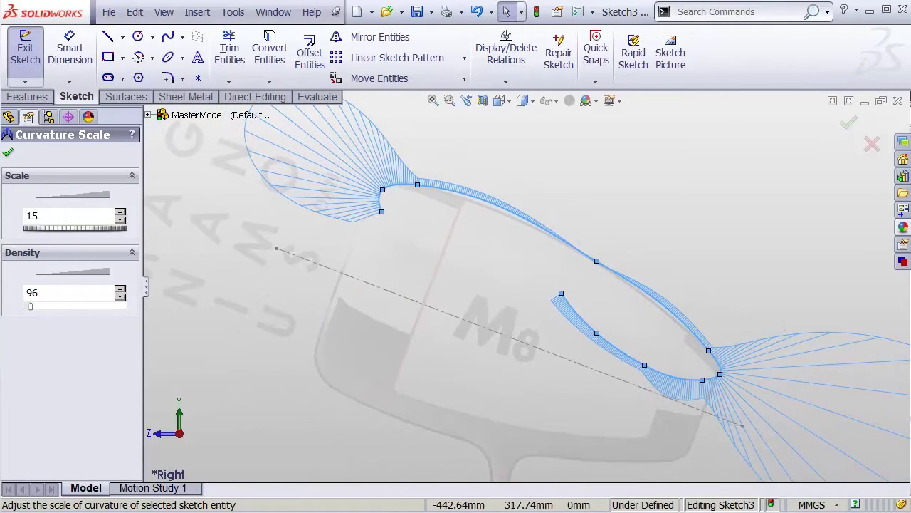
pyautogui.moveTo(27, 306); pyautogui.dragTo(43, 306)
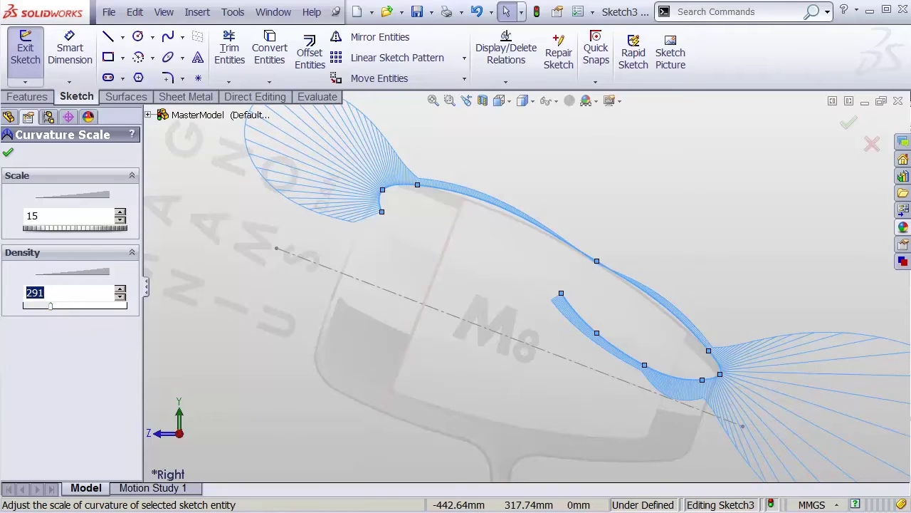
pyautogui.moveTo(77, 228); pyautogui.dragTo(57, 228)
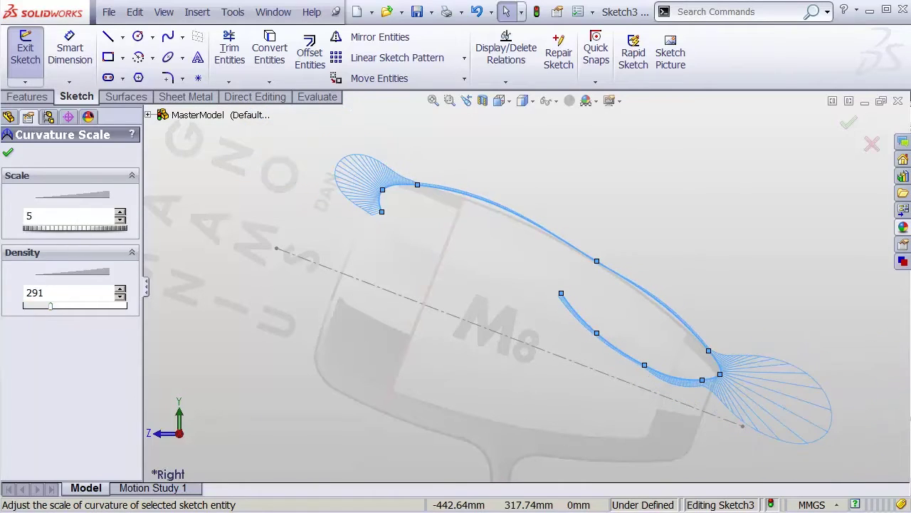
pyautogui.moveTo(359, 232)
pyautogui.keyDown('shift'); pyautogui.mouseDown(button='middle')
pyautogui.moveTo(406, 208)
pyautogui.moveTo(344, 206)
pyautogui.mouseUp(button='middle'); pyautogui.keyUp('shift')
pyautogui.click(9, 152)
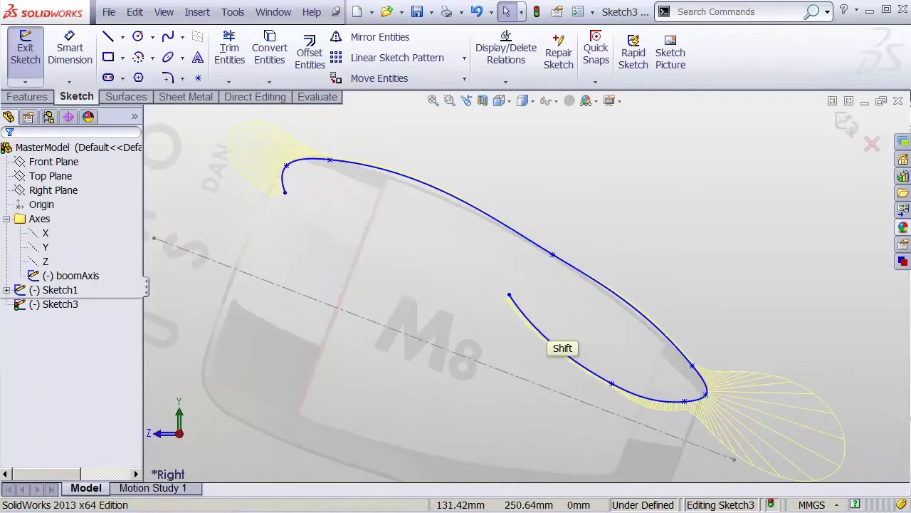
# - Display the spline's control polygon and examine its upper front end up close
pyautogui.moveTo(560, 319)
pyautogui.keyDown('shift'); pyautogui.mouseDown(button='middle')
pyautogui.moveTo(589, 299)
pyautogui.moveTo(585, 285)
pyautogui.mouseUp(button='middle'); pyautogui.keyUp('shift')
pyautogui.moveTo(584, 284)
pyautogui.keyDown('shift'); pyautogui.mouseDown(button='middle')
pyautogui.moveTo(581, 300)
pyautogui.moveTo(595, 304)
pyautogui.mouseUp(button='middle'); pyautogui.keyUp('shift')
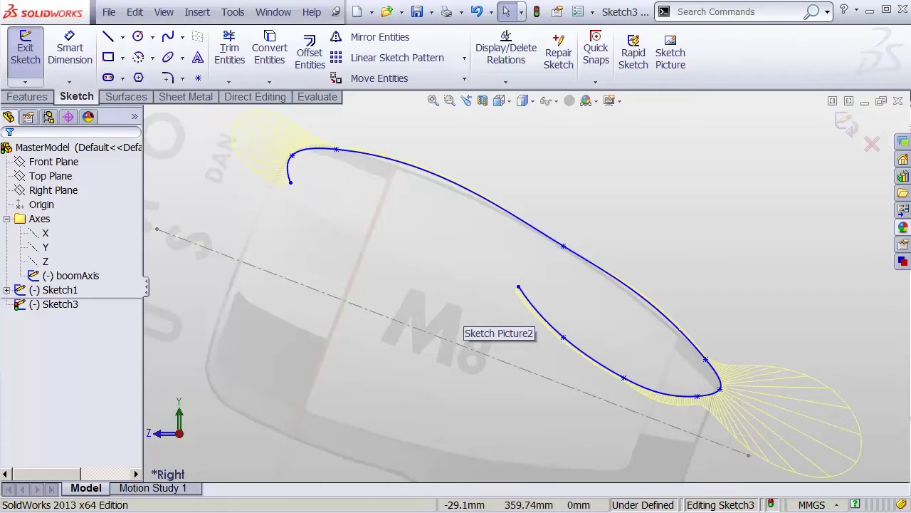
pyautogui.rightClick(430, 172)
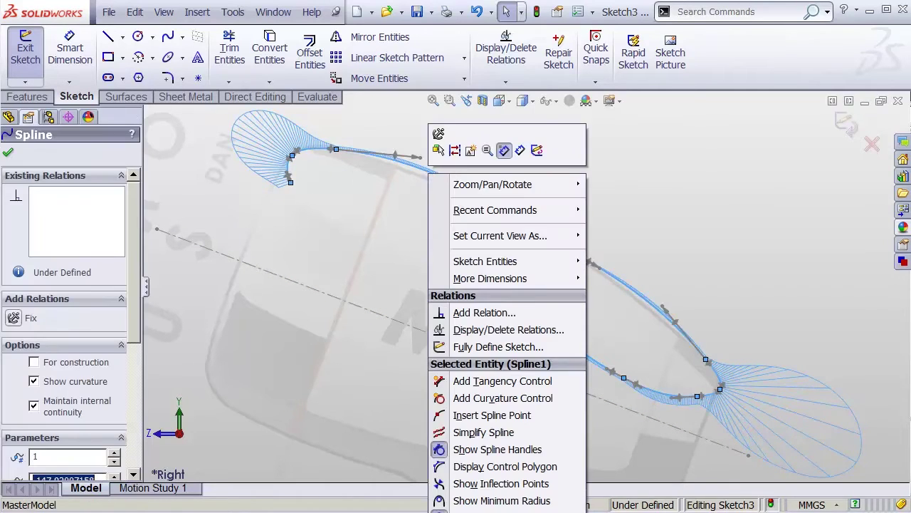
pyautogui.click(492, 465)
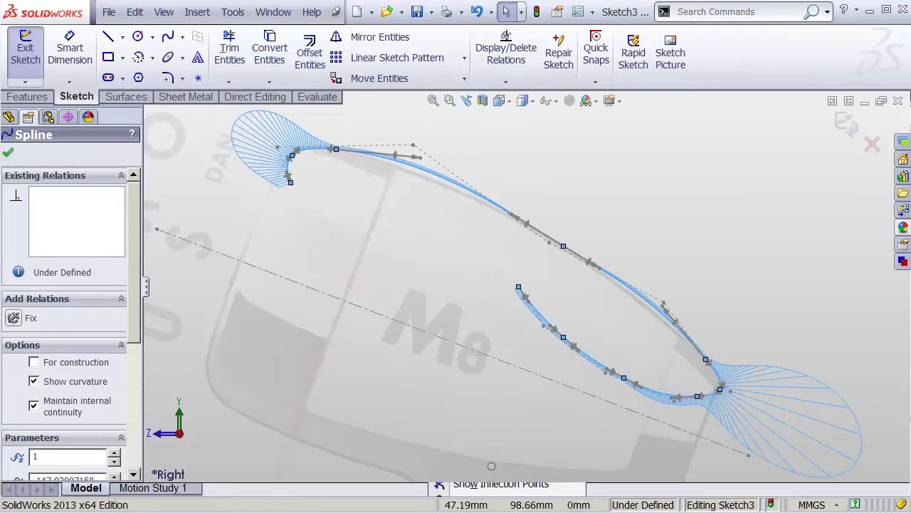
pyautogui.moveTo(402, 210)
pyautogui.keyDown('shift'); pyautogui.mouseDown(button='middle')
pyautogui.moveTo(397, 179)
pyautogui.moveTo(406, 160)
pyautogui.mouseUp(button='middle'); pyautogui.keyUp('shift')
pyautogui.moveTo(413, 203)
pyautogui.keyDown('ctrl'); pyautogui.mouseDown(button='middle')
pyautogui.moveTo(512, 329)
pyautogui.moveTo(580, 381)
pyautogui.mouseUp(button='middle'); pyautogui.keyUp('ctrl')
pyautogui.keyDown('shift'); pyautogui.moveTo(580, 381); pyautogui.dragTo(555, 299, button='middle'); pyautogui.keyUp('shift')
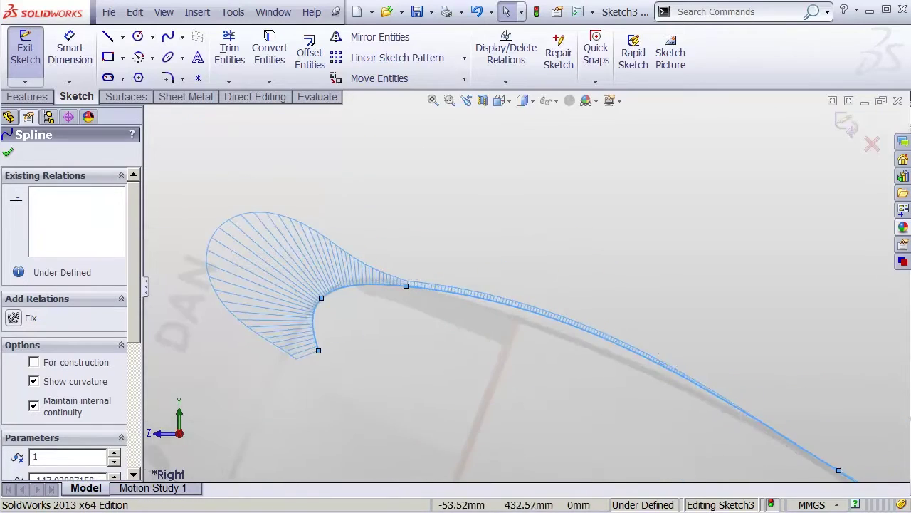
# - Reshape the spline's front end by moving its control polygon vertices, placing the upper front vertex at about X -101, Y 434
pyautogui.keyDown('ctrl'); pyautogui.moveTo(527, 256); pyautogui.dragTo(560, 231, button='middle'); pyautogui.keyUp('ctrl')
pyautogui.click(491, 220)
pyautogui.moveTo(590, 252); pyautogui.dragTo(476, 232)
pyautogui.moveTo(325, 257); pyautogui.dragTo(330, 270)
pyautogui.moveTo(477, 232); pyautogui.dragTo(445, 209)
# - Nudge the control vertex midway along the housing's upper edge slightly outward toward the speaker outline
pyautogui.keyDown('shift'); pyautogui.moveTo(592, 249); pyautogui.dragTo(563, 217, button='middle'); pyautogui.keyUp('shift')
pyautogui.keyDown('shift'); pyautogui.moveTo(609, 295); pyautogui.dragTo(609, 267, button='middle'); pyautogui.keyUp('shift')
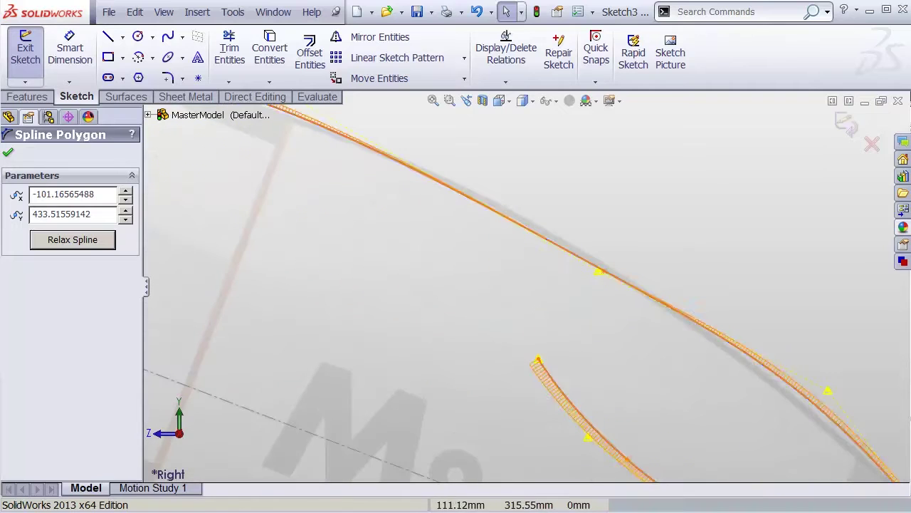
pyautogui.moveTo(602, 270); pyautogui.dragTo(607, 266)
# - Reposition the control vertex above the rear tip to about X 281, Y 197 to follow the speaker outline
pyautogui.keyDown('shift'); pyautogui.moveTo(711, 313); pyautogui.dragTo(752, 363, button='middle'); pyautogui.keyUp('shift')
pyautogui.keyDown('ctrl'); pyautogui.moveTo(751, 363); pyautogui.dragTo(613, 232, button='middle'); pyautogui.keyUp('ctrl')
pyautogui.moveTo(615, 233); pyautogui.dragTo(670, 306)
pyautogui.keyDown('shift'); pyautogui.moveTo(699, 373); pyautogui.dragTo(721, 356, button='middle'); pyautogui.keyUp('shift')
pyautogui.keyDown('ctrl'); pyautogui.moveTo(721, 358); pyautogui.dragTo(627, 287, button='middle'); pyautogui.keyUp('ctrl')
pyautogui.moveTo(748, 348); pyautogui.dragTo(740, 279)
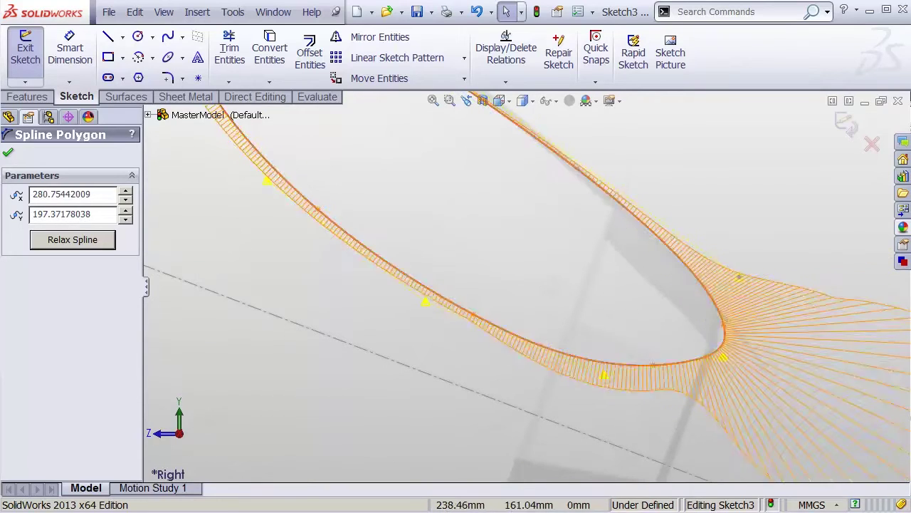
# - Tighten the curve around the rear tip with its three control vertices, placing the lower one at about X 250, Y 158
pyautogui.moveTo(604, 376); pyautogui.dragTo(670, 387)
pyautogui.moveTo(724, 358); pyautogui.dragTo(715, 353)
pyautogui.moveTo(739, 274); pyautogui.dragTo(716, 255)
pyautogui.moveTo(669, 388); pyautogui.dragTo(657, 380)
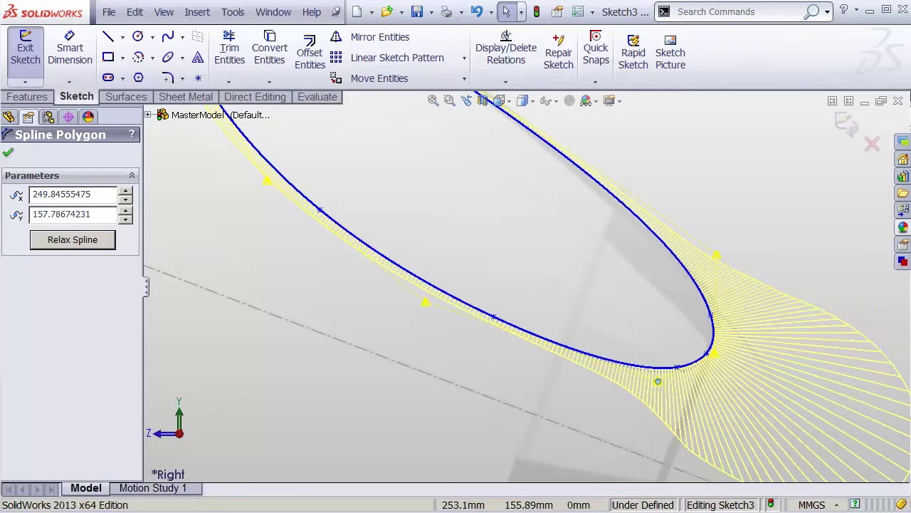
# - Smooth the spline's inner return by moving its two control vertices, the one nearer the tip to about X 184, Y 178
pyautogui.keyDown('shift'); pyautogui.moveTo(638, 337); pyautogui.dragTo(627, 356, button='middle'); pyautogui.keyUp('shift')
pyautogui.keyDown('ctrl'); pyautogui.moveTo(540, 330); pyautogui.dragTo(653, 371, button='middle'); pyautogui.keyUp('ctrl')
pyautogui.moveTo(557, 343); pyautogui.dragTo(575, 343)
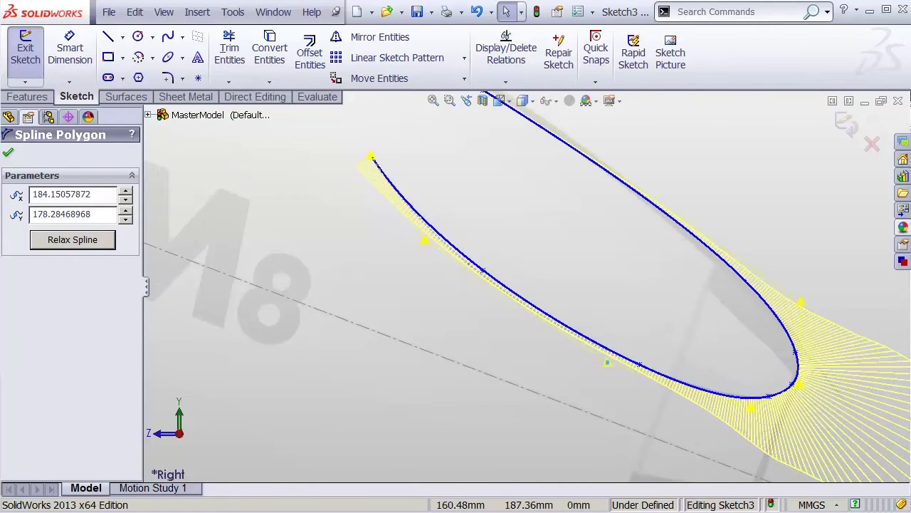
pyautogui.moveTo(425, 240); pyautogui.dragTo(440, 268)
# - Fine-tune the rear tip's curvature by moving its outer control vertex to about X 273, Y 167 and its lower one to about X 251, Y 160
pyautogui.moveTo(504, 228)
pyautogui.keyDown('shift'); pyautogui.mouseDown(button='middle')
pyautogui.moveTo(516, 250)
pyautogui.moveTo(467, 244)
pyautogui.moveTo(464, 218)
pyautogui.mouseUp(button='middle'); pyautogui.keyUp('shift')
pyautogui.keyDown('ctrl'); pyautogui.moveTo(667, 307); pyautogui.dragTo(462, 198, button='middle'); pyautogui.keyUp('ctrl')
pyautogui.keyDown('shift'); pyautogui.moveTo(597, 297); pyautogui.dragTo(627, 280, button='middle'); pyautogui.keyUp('shift')
pyautogui.moveTo(627, 280)
pyautogui.mouseDown()
pyautogui.moveTo(628, 288)
pyautogui.moveTo(628, 278)
pyautogui.mouseUp()
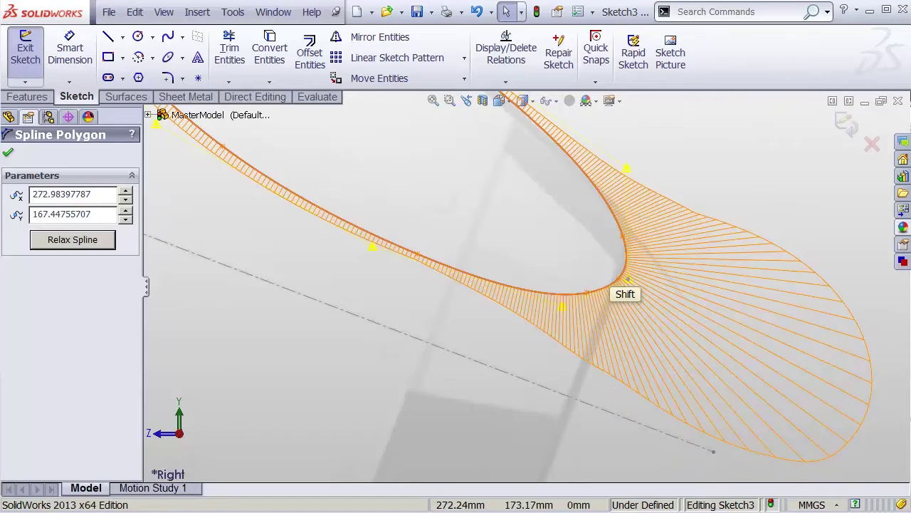
pyautogui.keyDown('shift'); pyautogui.moveTo(626, 262); pyautogui.dragTo(611, 290, button='middle'); pyautogui.keyUp('shift')
pyautogui.moveTo(545, 347); pyautogui.dragTo(549, 339)
# - Lower the inner return's control vertex nearest the rear tip to about X 184, Y 176
pyautogui.keyDown('shift'); pyautogui.moveTo(544, 284); pyautogui.dragTo(503, 295, button='middle'); pyautogui.keyUp('shift')
pyautogui.keyDown('ctrl'); pyautogui.moveTo(444, 275); pyautogui.dragTo(706, 343, button='middle'); pyautogui.keyUp('ctrl')
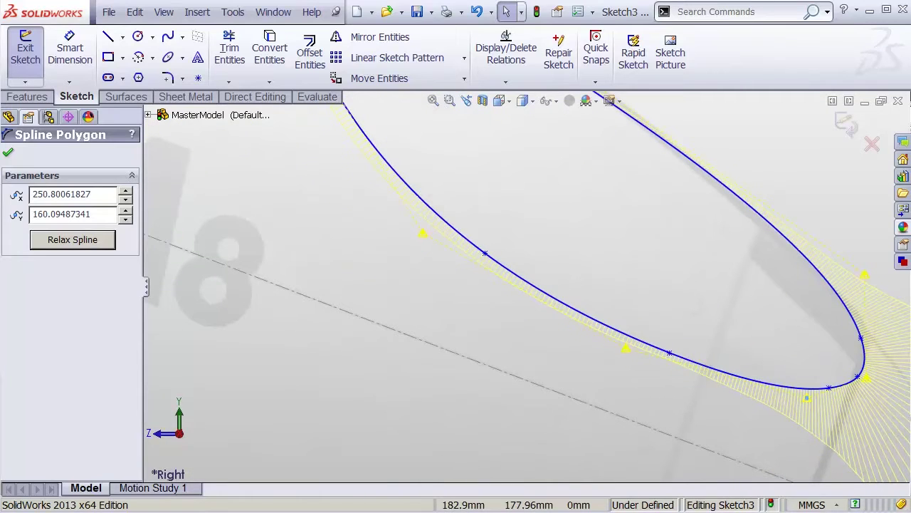
pyautogui.moveTo(626, 347); pyautogui.dragTo(627, 353)
# - Refine the front lip's curvature by moving its upper control vertex to about X -113, Y 433 and its outer one to about X -157, Y 400
pyautogui.moveTo(627, 354)
pyautogui.keyDown('shift'); pyautogui.mouseDown(button='middle')
pyautogui.moveTo(601, 360)
pyautogui.moveTo(585, 378)
pyautogui.mouseUp(button='middle'); pyautogui.keyUp('shift')
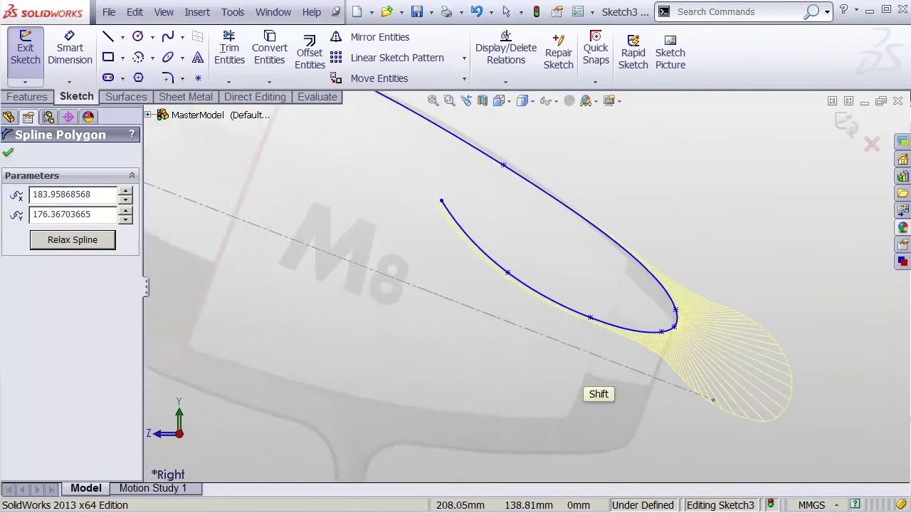
pyautogui.keyDown('ctrl'); pyautogui.moveTo(453, 308); pyautogui.dragTo(807, 489, button='middle'); pyautogui.keyUp('ctrl')
pyautogui.moveTo(613, 259)
pyautogui.keyDown('shift'); pyautogui.mouseDown(button='middle')
pyautogui.moveTo(554, 189)
pyautogui.moveTo(596, 348)
pyautogui.mouseUp(button='middle'); pyautogui.keyUp('shift')
pyautogui.keyDown('shift'); pyautogui.moveTo(577, 296); pyautogui.dragTo(565, 269, button='middle'); pyautogui.keyUp('shift')
pyautogui.moveTo(553, 214); pyautogui.dragTo(518, 219)
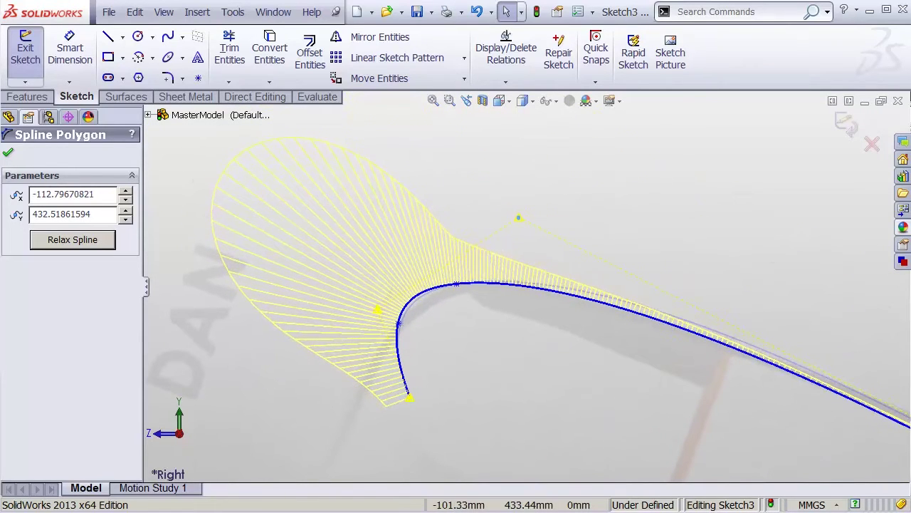
pyautogui.moveTo(377, 311); pyautogui.dragTo(382, 317)
# - Move the control vertex near the spline's inner end to about X 104, Y 214 to deepen the inner return's curve
pyautogui.keyDown('shift'); pyautogui.moveTo(496, 282); pyautogui.dragTo(448, 363, button='middle'); pyautogui.keyUp('shift')
pyautogui.keyDown('shift'); pyautogui.moveTo(443, 395); pyautogui.dragTo(484, 367, button='middle'); pyautogui.keyUp('shift')
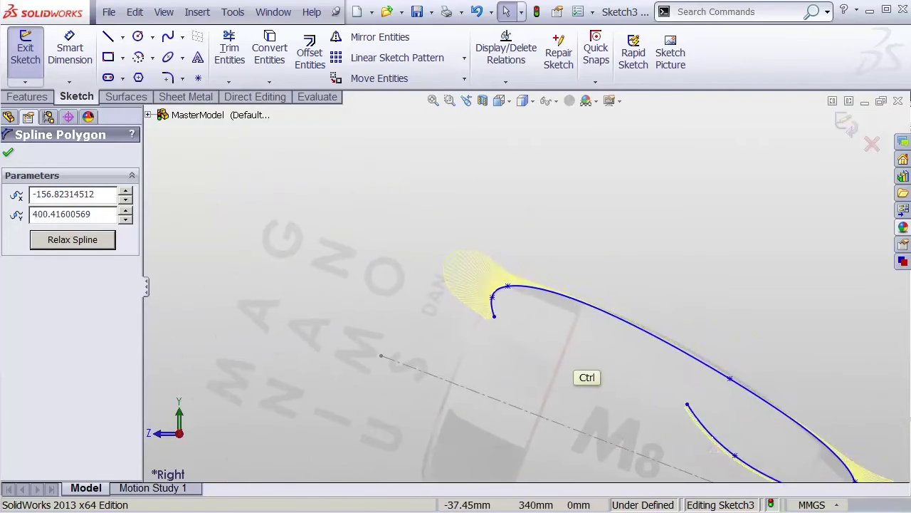
pyautogui.moveTo(727, 413)
pyautogui.keyDown('ctrl'); pyautogui.mouseDown(button='middle')
pyautogui.moveTo(584, 267)
pyautogui.moveTo(651, 256)
pyautogui.moveTo(638, 271)
pyautogui.mouseUp(button='middle'); pyautogui.keyUp('ctrl')
pyautogui.moveTo(567, 278)
pyautogui.keyDown('ctrl'); pyautogui.mouseDown(button='middle')
pyautogui.moveTo(612, 324)
pyautogui.moveTo(639, 309)
pyautogui.moveTo(633, 318)
pyautogui.moveTo(620, 299)
pyautogui.moveTo(676, 343)
pyautogui.mouseUp(button='middle'); pyautogui.keyUp('ctrl')
pyautogui.keyDown('ctrl'); pyautogui.moveTo(681, 346); pyautogui.dragTo(571, 237, button='middle'); pyautogui.keyUp('ctrl')
pyautogui.keyDown('shift'); pyautogui.moveTo(632, 318); pyautogui.dragTo(635, 294, button='middle'); pyautogui.keyUp('shift')
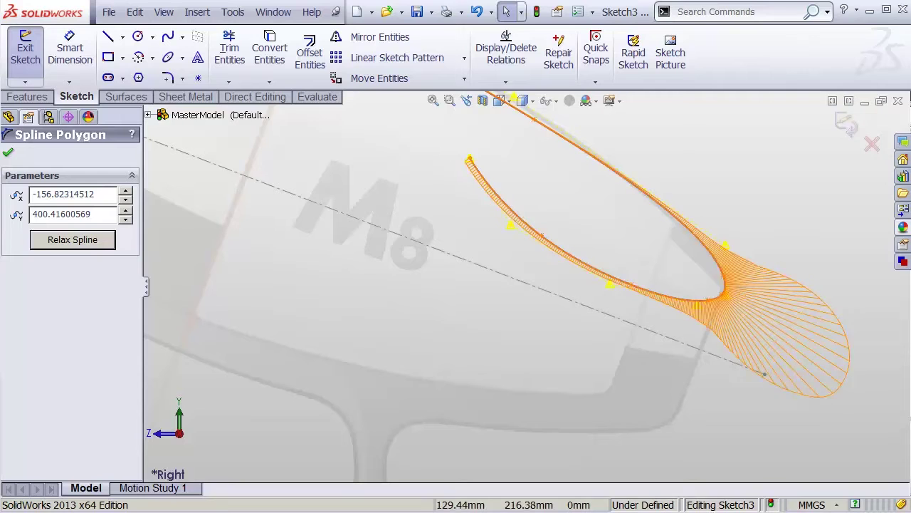
pyautogui.moveTo(531, 218)
pyautogui.keyDown('shift'); pyautogui.mouseDown(button='middle')
pyautogui.moveTo(538, 203)
pyautogui.moveTo(539, 223)
pyautogui.mouseUp(button='middle'); pyautogui.keyUp('shift')
pyautogui.moveTo(503, 219); pyautogui.dragTo(496, 232)
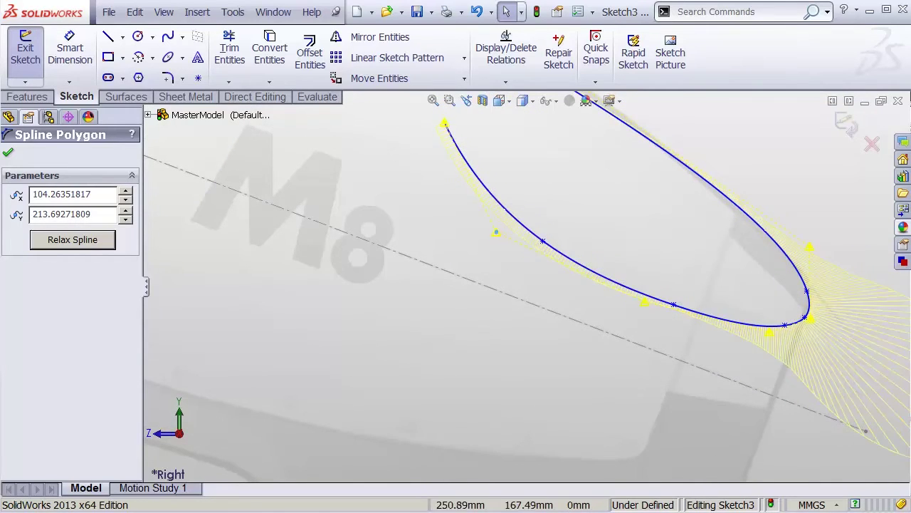
# - Check the whole spline profile against the speaker image and exit the sketch
pyautogui.keyDown('shift'); pyautogui.moveTo(582, 275); pyautogui.dragTo(566, 315, button='middle'); pyautogui.keyUp('shift')
pyautogui.keyDown('ctrl'); pyautogui.moveTo(566, 315); pyautogui.dragTo(616, 343, button='middle'); pyautogui.keyUp('ctrl')
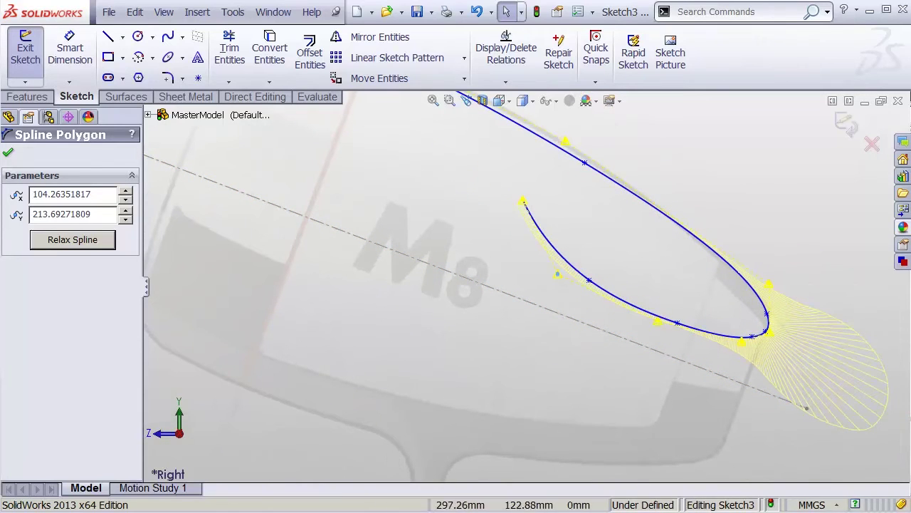
pyautogui.moveTo(602, 334)
pyautogui.keyDown('shift'); pyautogui.mouseDown(button='middle')
pyautogui.moveTo(530, 363)
pyautogui.moveTo(595, 274)
pyautogui.mouseUp(button='middle'); pyautogui.keyUp('shift')
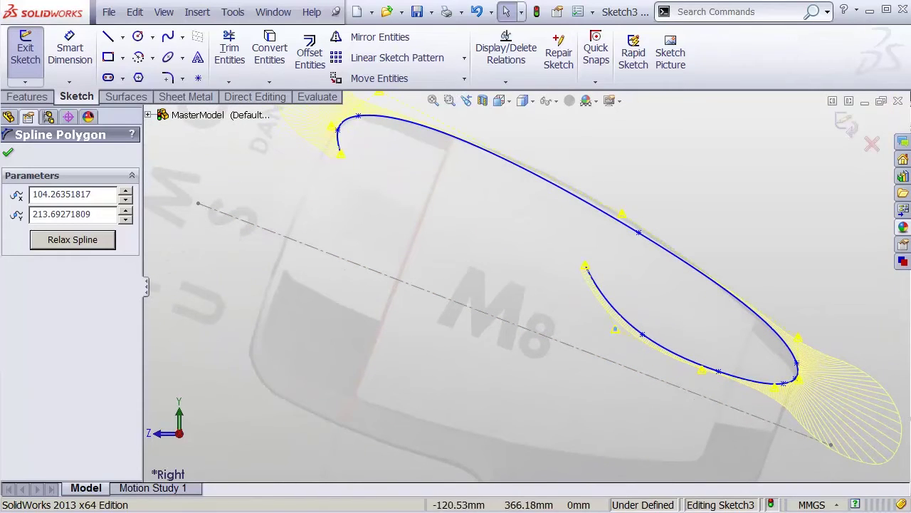
pyautogui.click(845, 122)
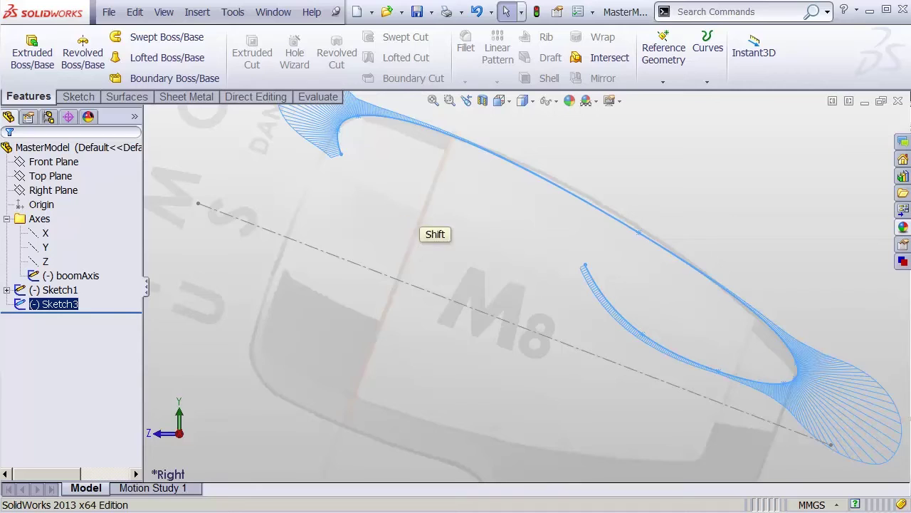
# - Create a revolved surface from the spline sketch about the boomAxis line, using a blind 180-degree angle
pyautogui.moveTo(541, 285)
pyautogui.keyDown('shift'); pyautogui.mouseDown(button='middle')
pyautogui.moveTo(541, 264)
pyautogui.moveTo(552, 274)
pyautogui.mouseUp(button='middle'); pyautogui.keyUp('shift')
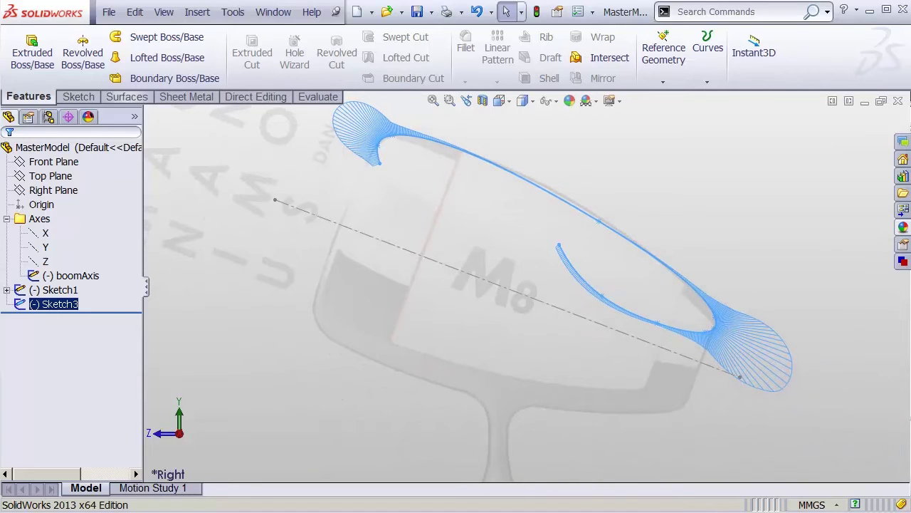
pyautogui.click(125, 96)
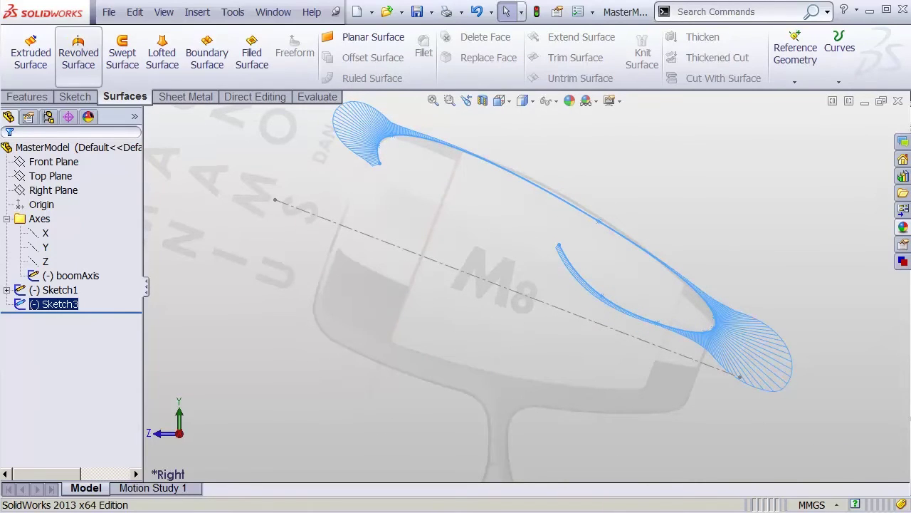
pyautogui.click(78, 50)
pyautogui.keyDown('shift'); pyautogui.moveTo(542, 253); pyautogui.dragTo(522, 201, button='middle'); pyautogui.keyUp('shift')
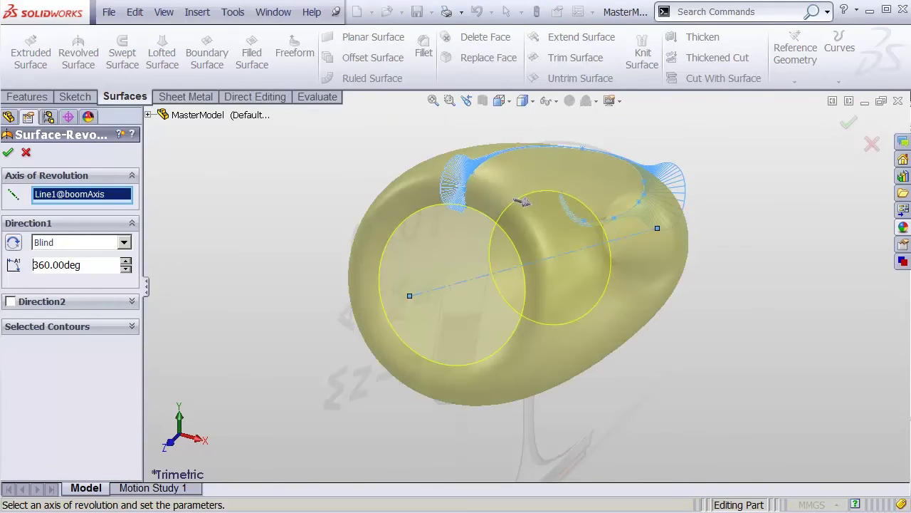
pyautogui.write('180')
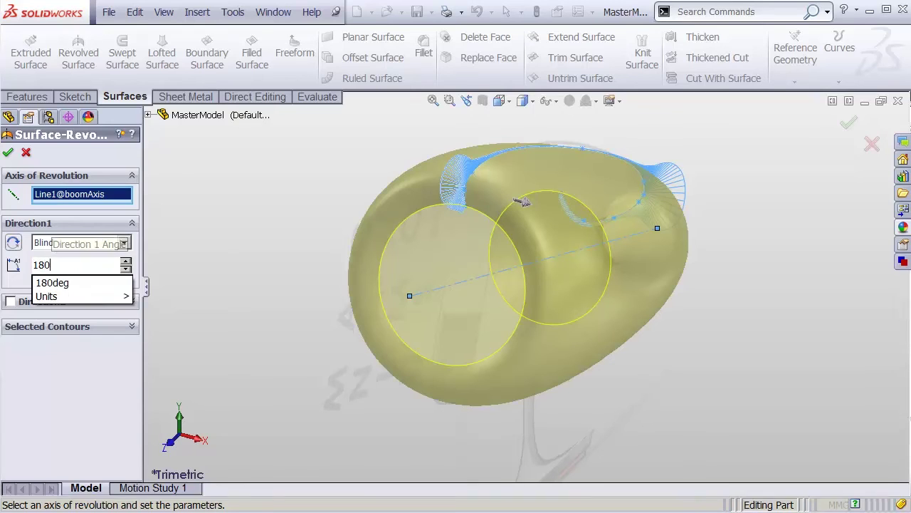
pyautogui.press('Return')
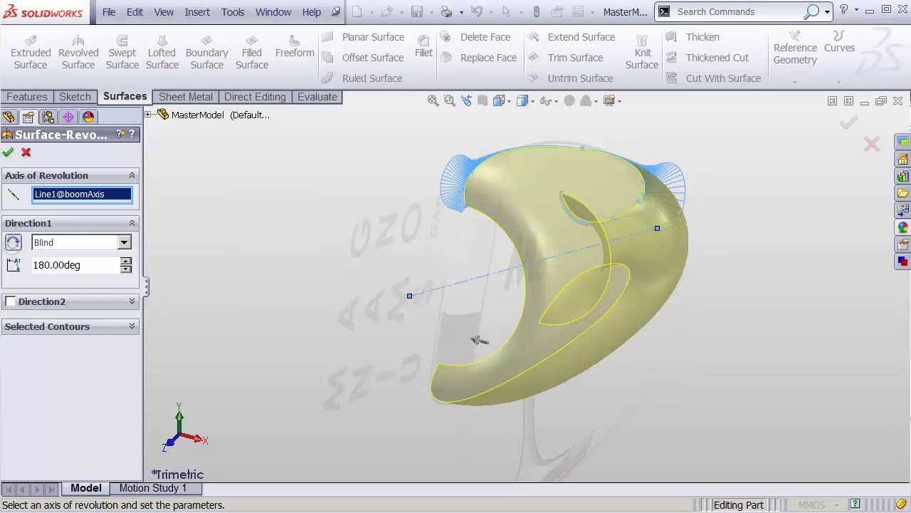
pyautogui.click(849, 122)
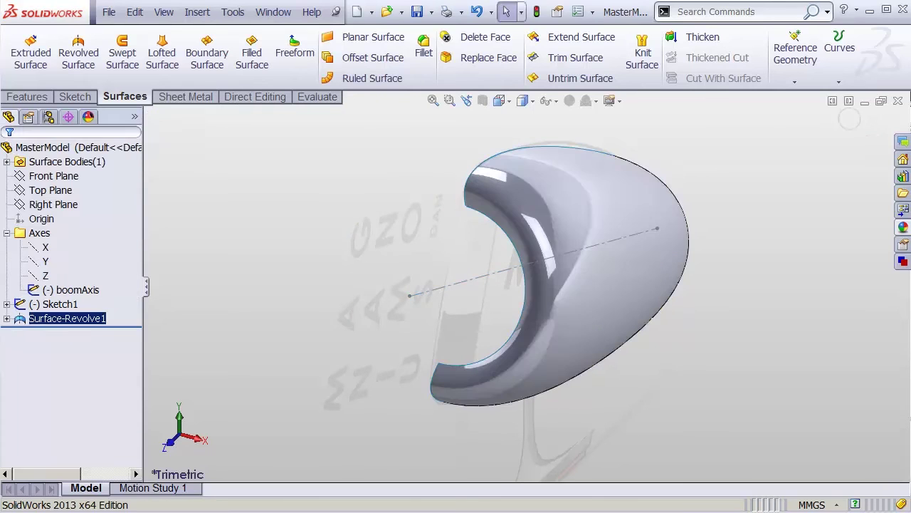
pyautogui.moveTo(555, 285); pyautogui.dragTo(516, 282, button='middle')
pyautogui.middleClick(644, 266)
pyautogui.moveTo(644, 266); pyautogui.dragTo(610, 242, button='middle')
pyautogui.moveTo(749, 227); pyautogui.dragTo(662, 271, button='middle')
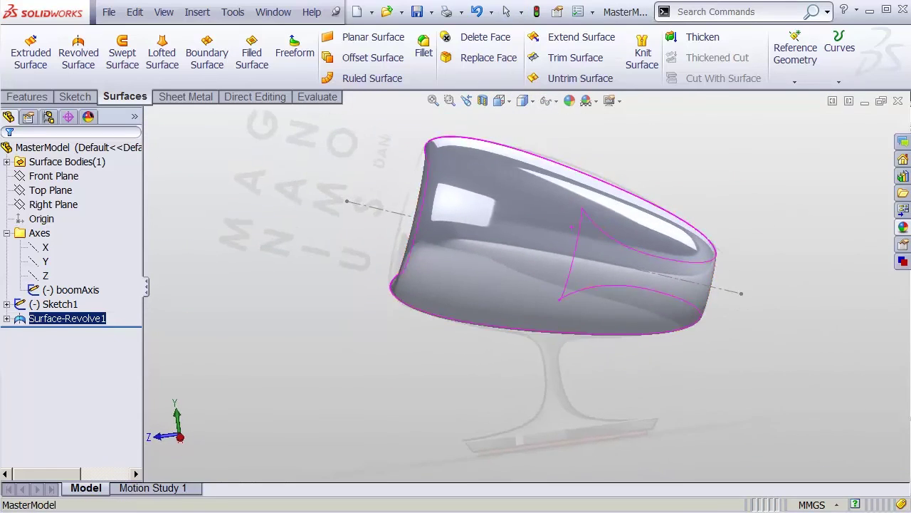